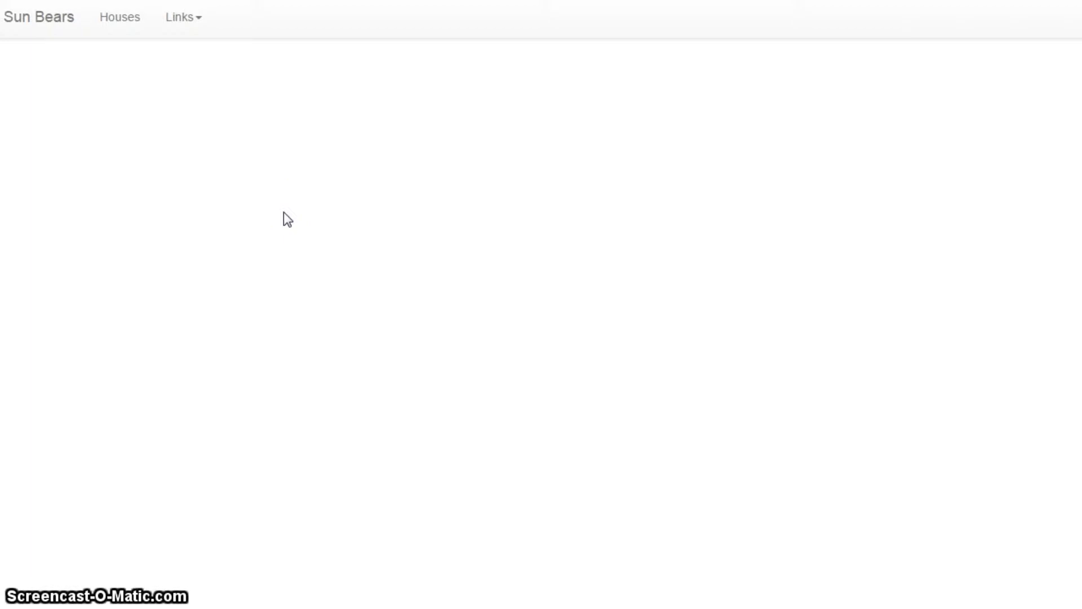
- Open the house points award form for the Shark student in the 10C grade list
drag(318, 108, 387, 18)
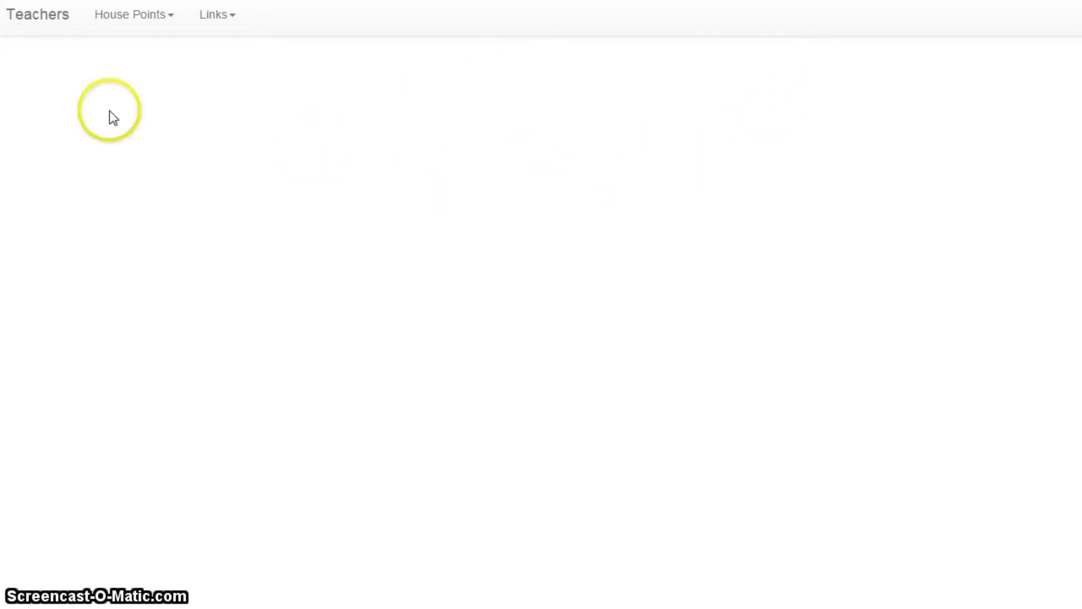
click(172, 22)
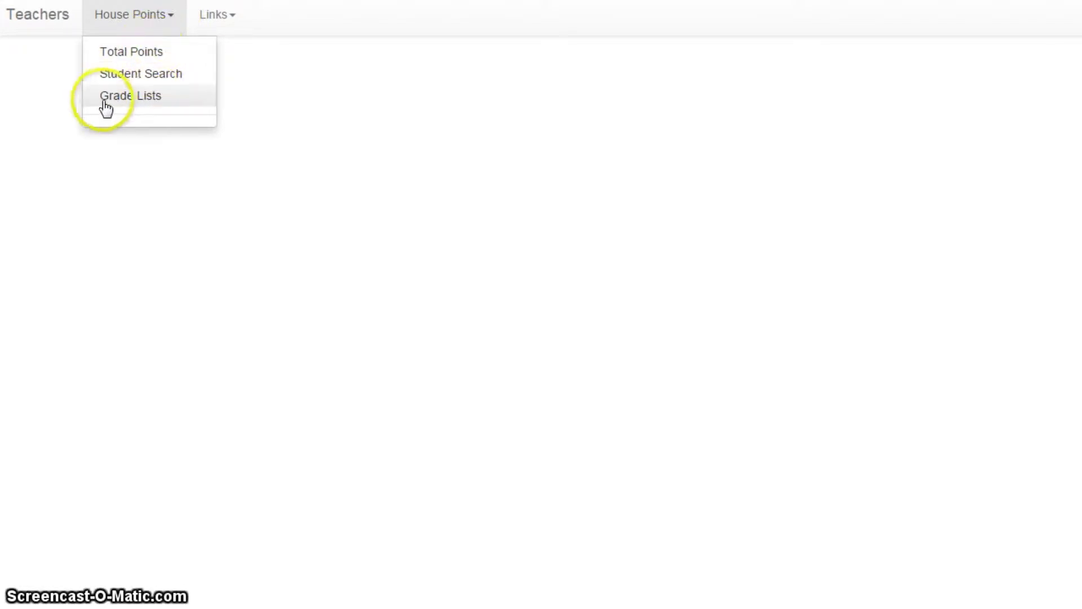
click(152, 100)
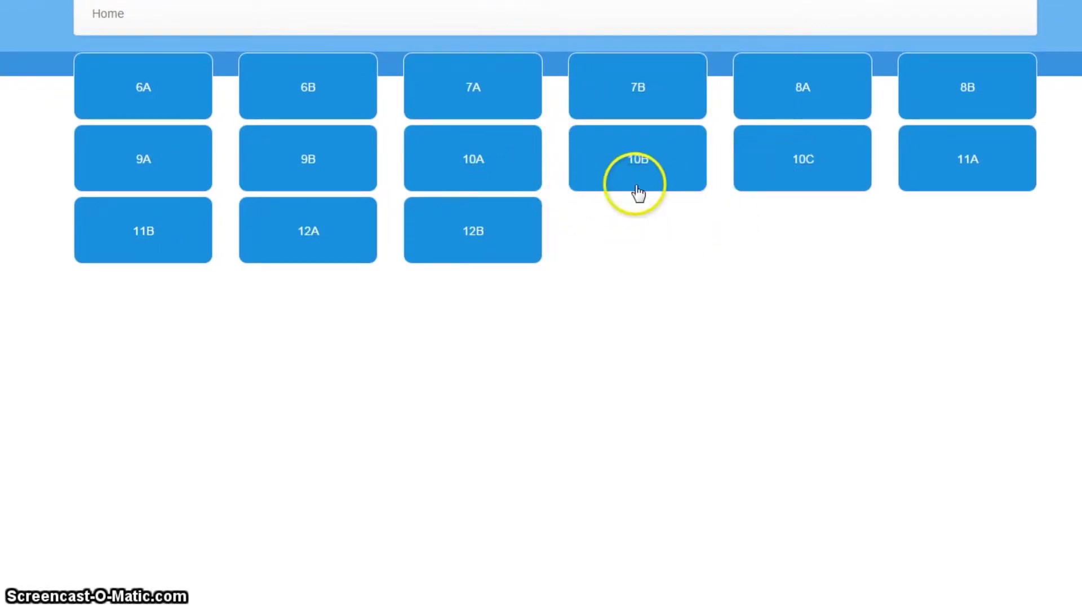
click(810, 168)
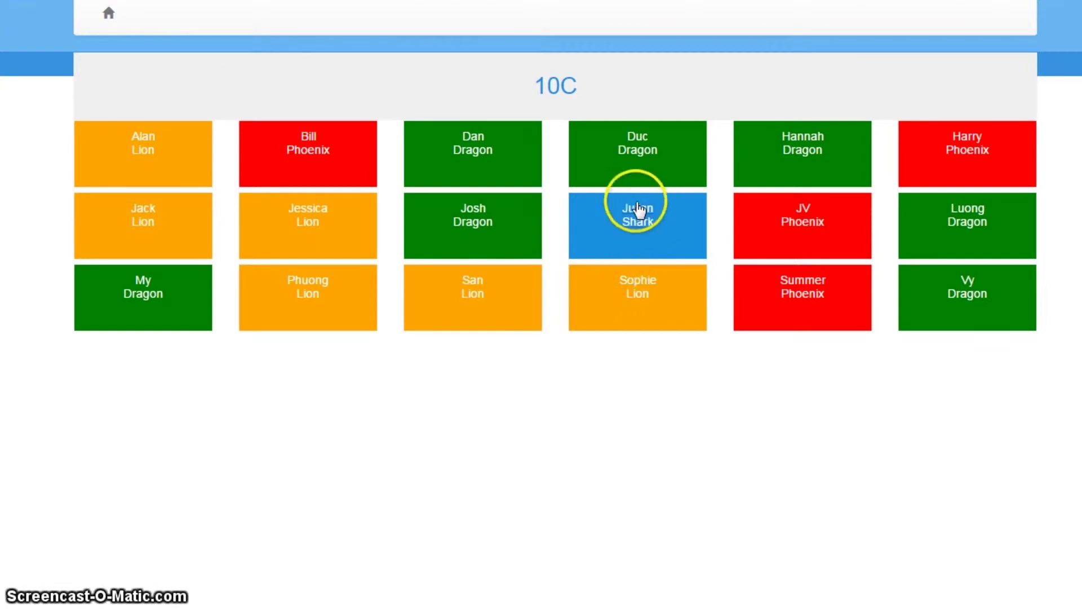
click(641, 224)
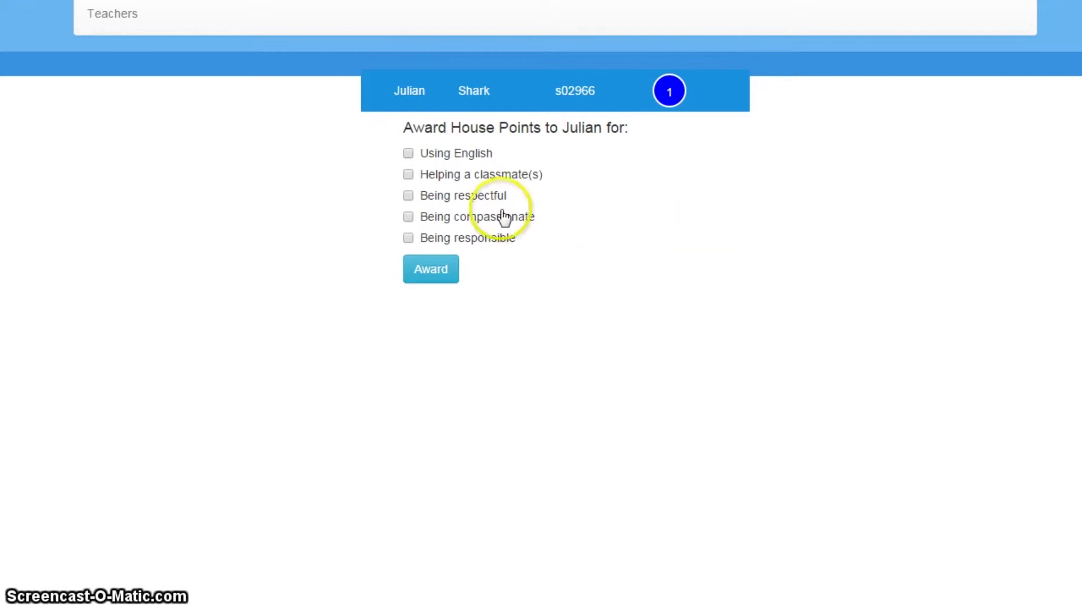
- Award the student house points for Using English and Being respectful, and check the updated points
click(408, 153)
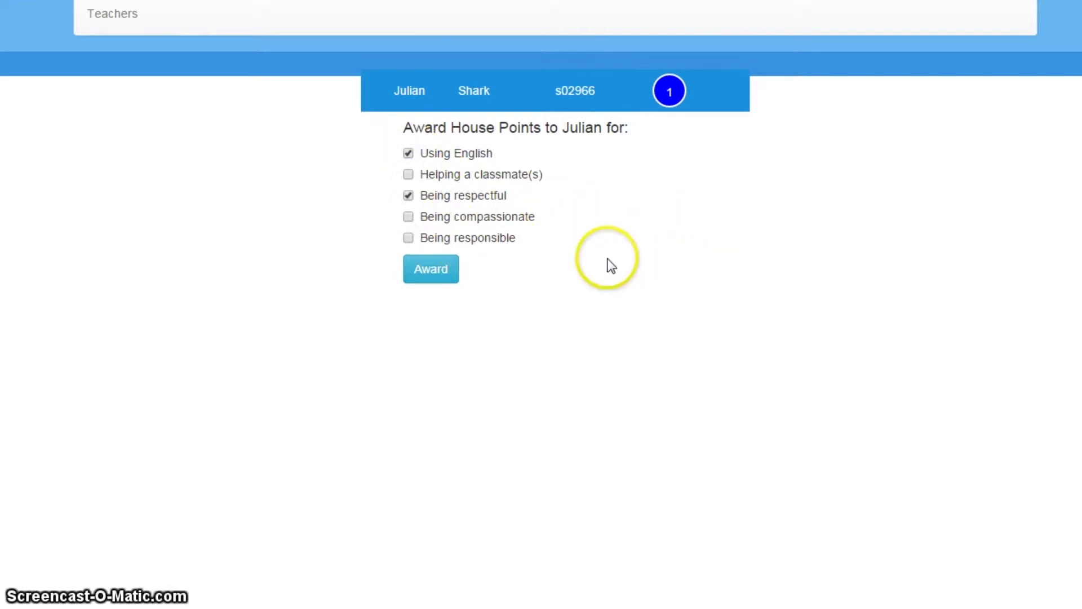
click(430, 276)
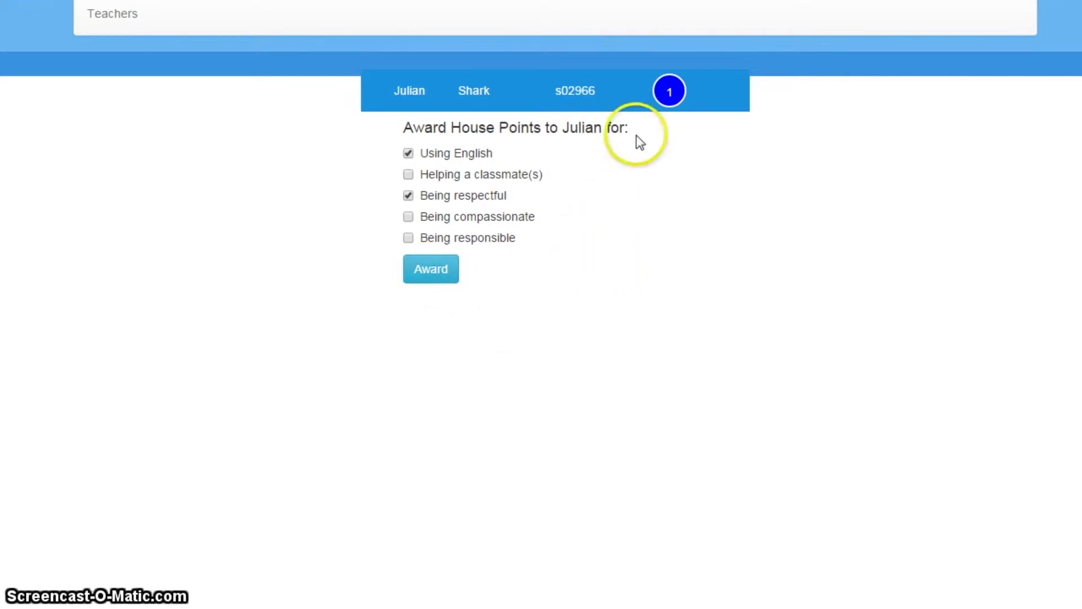
click(437, 280)
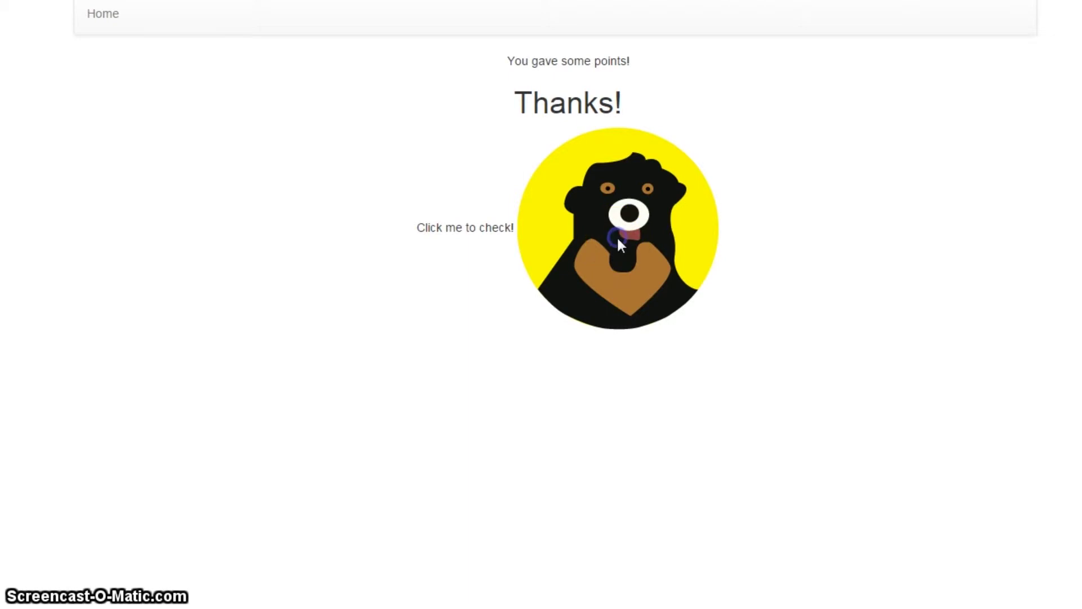
click(694, 248)
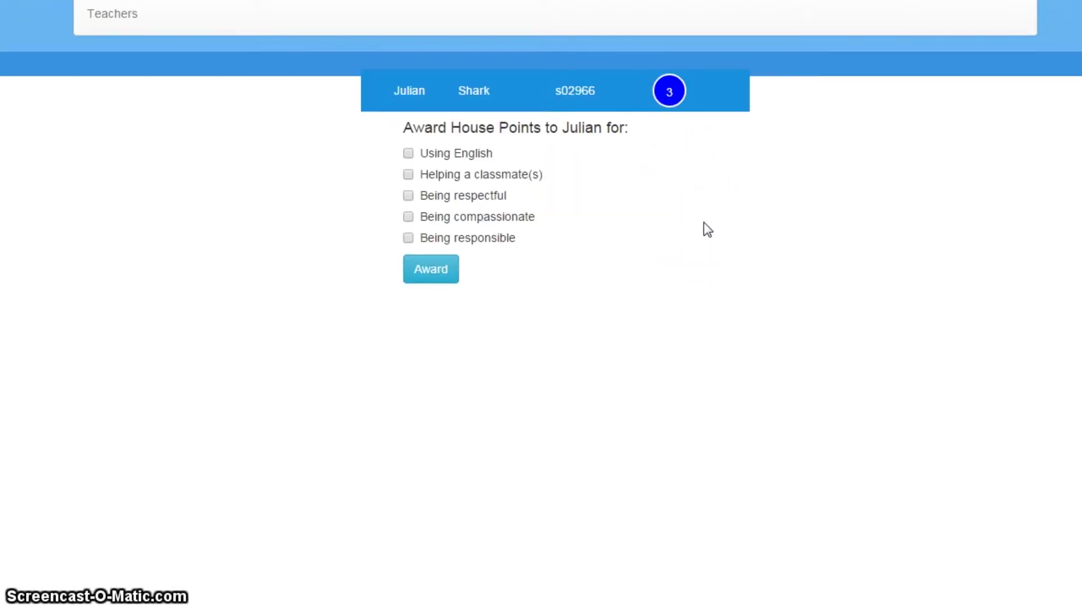
- Use Student Search to find the class 9A student by nickname and open that student's house points award form
click(121, 13)
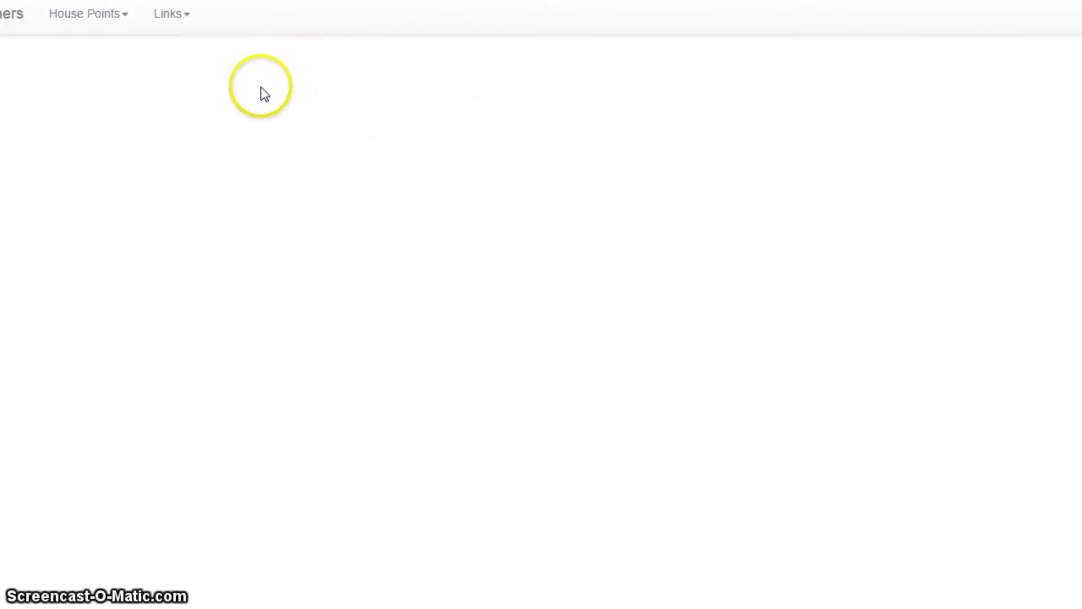
click(128, 23)
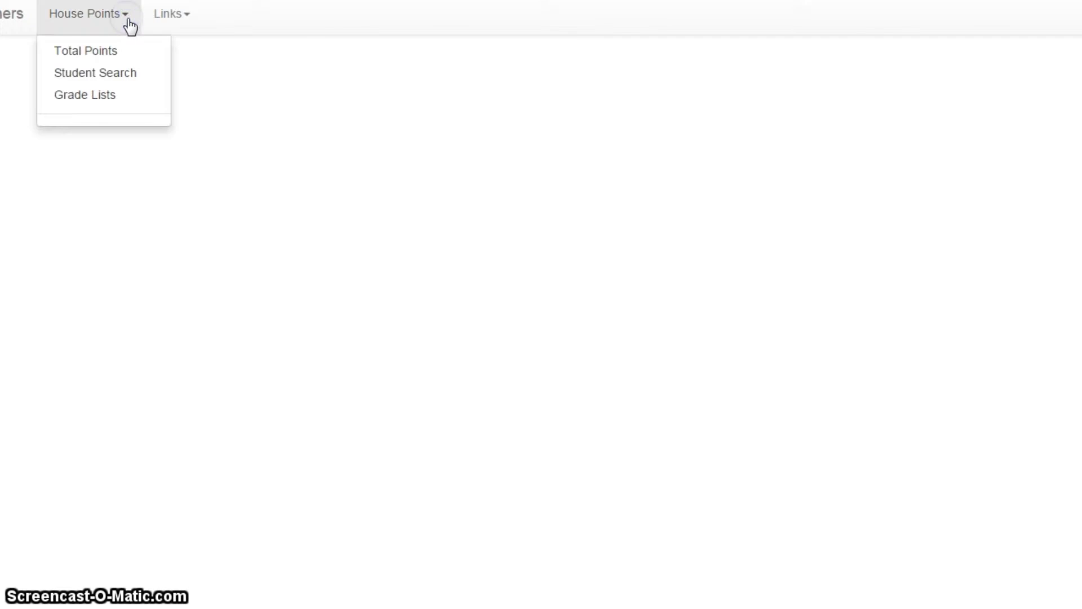
click(139, 77)
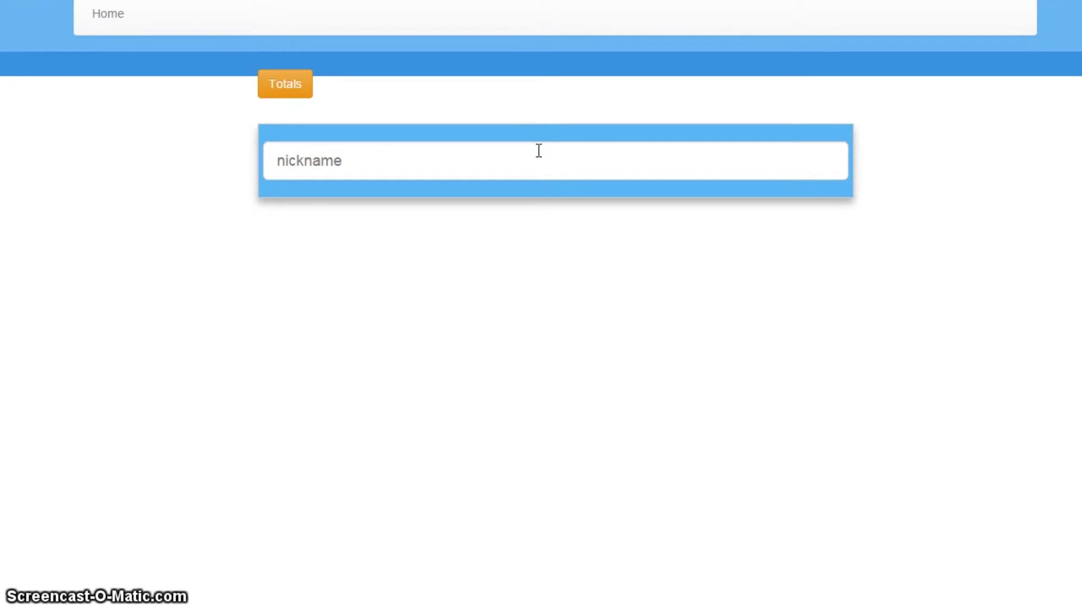
click(531, 161)
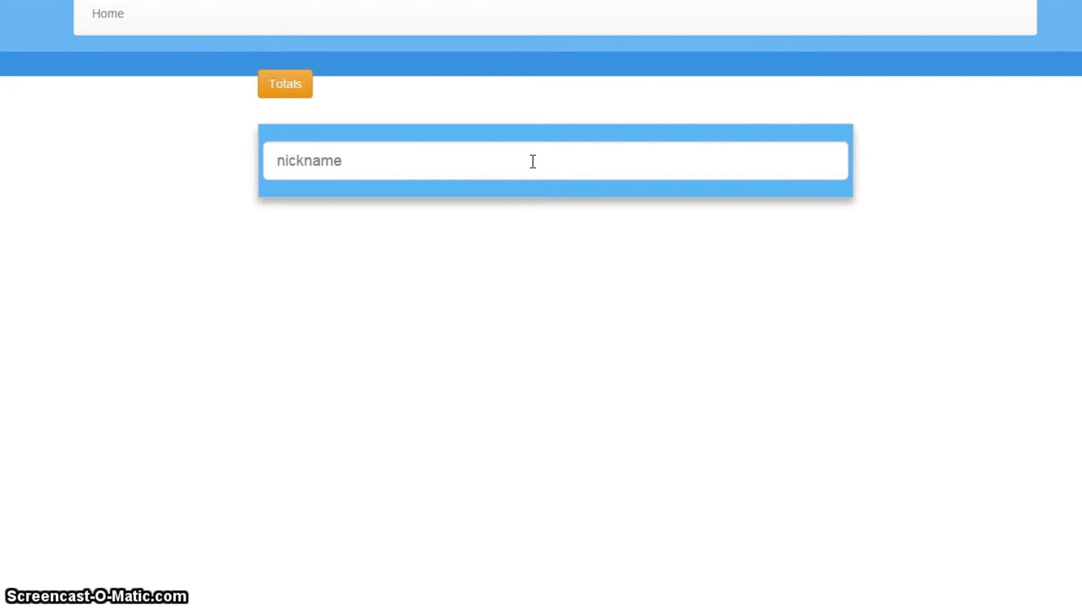
click(529, 162)
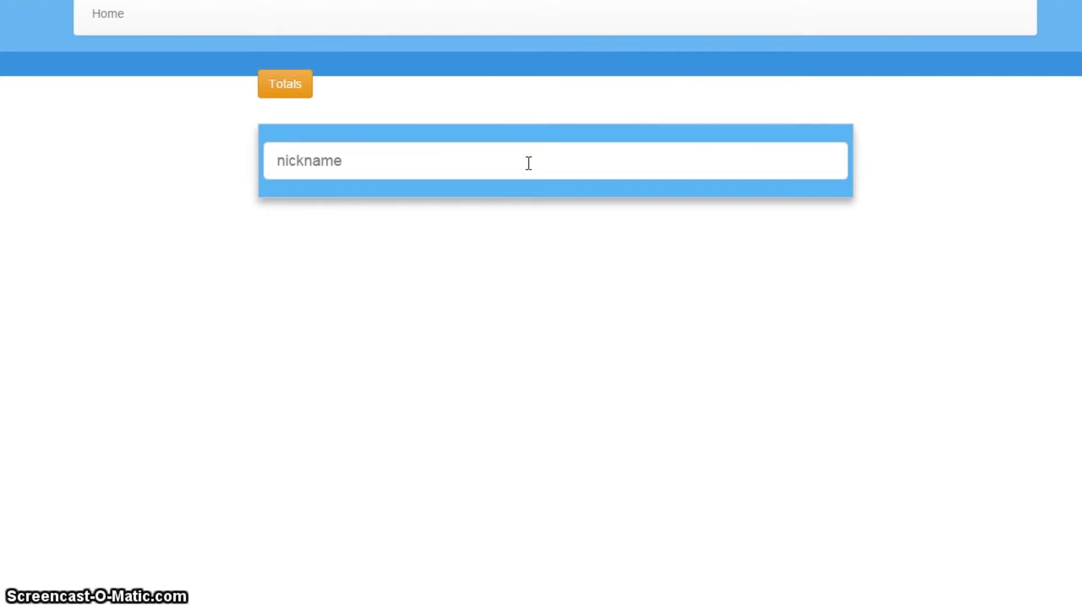
text(jul)
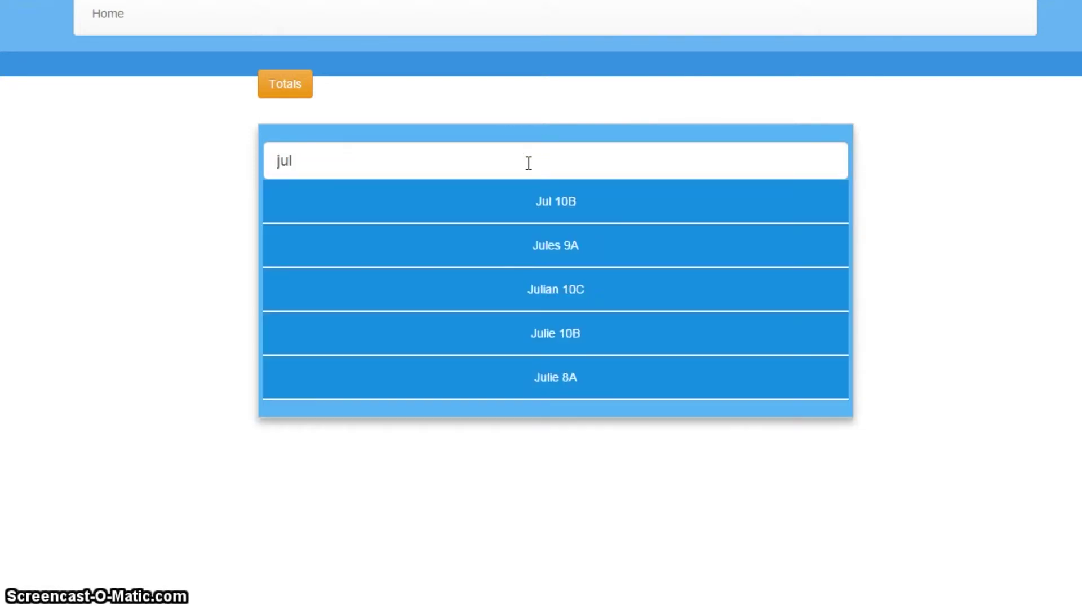
text(e)
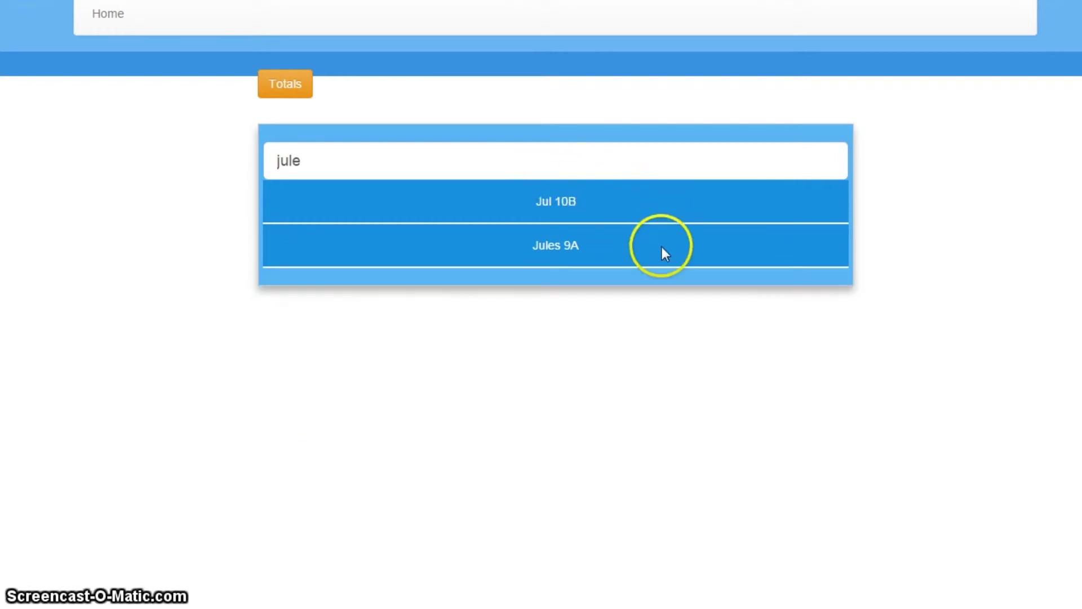
click(623, 245)
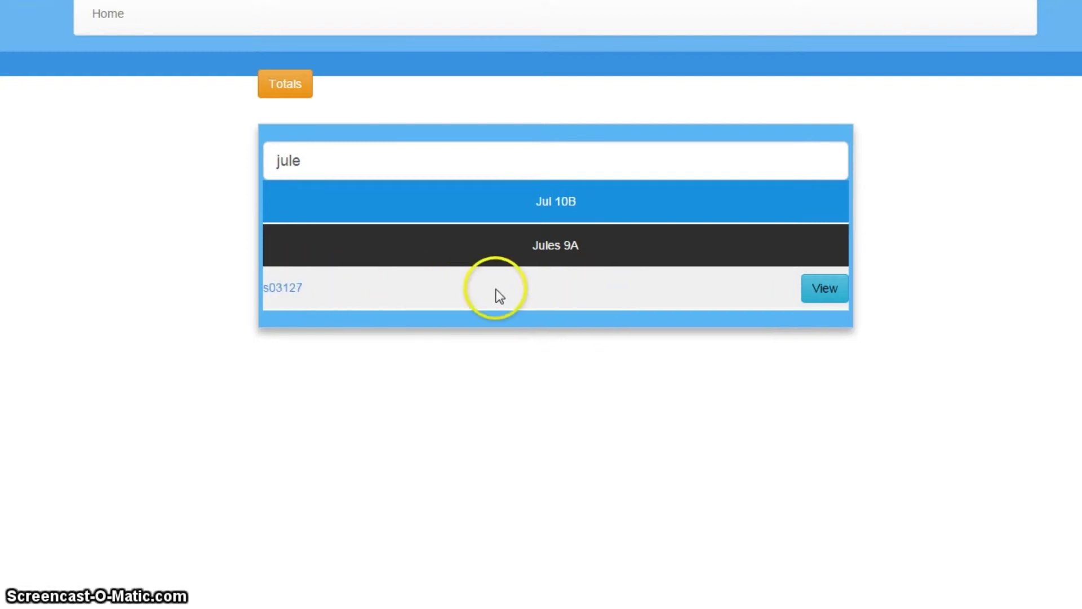
click(812, 295)
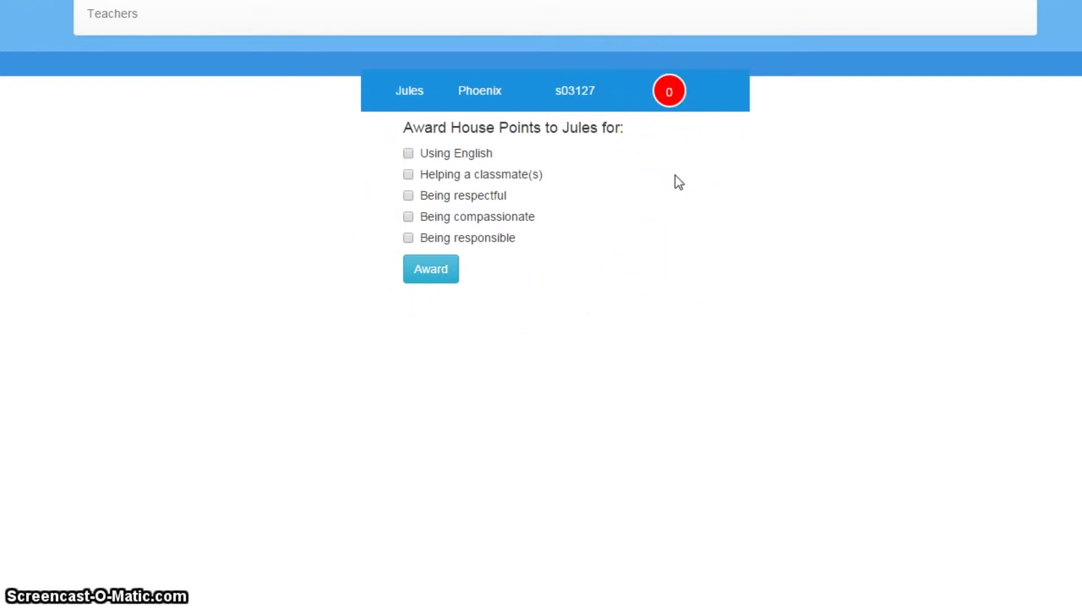
- Award the class 9A student a house point for Being compassionate
click(561, 171)
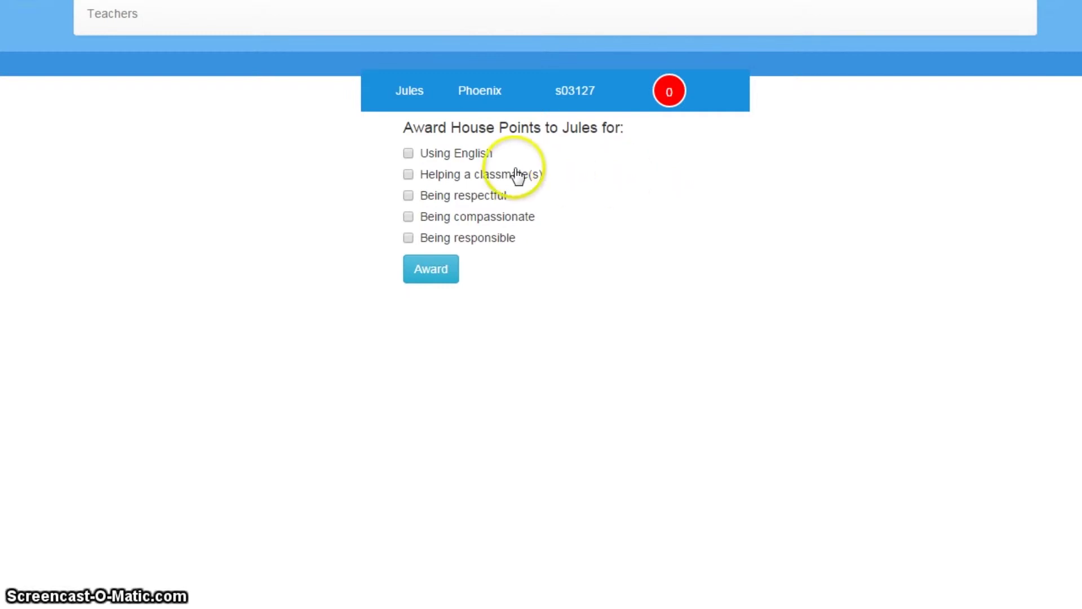
click(408, 219)
click(438, 275)
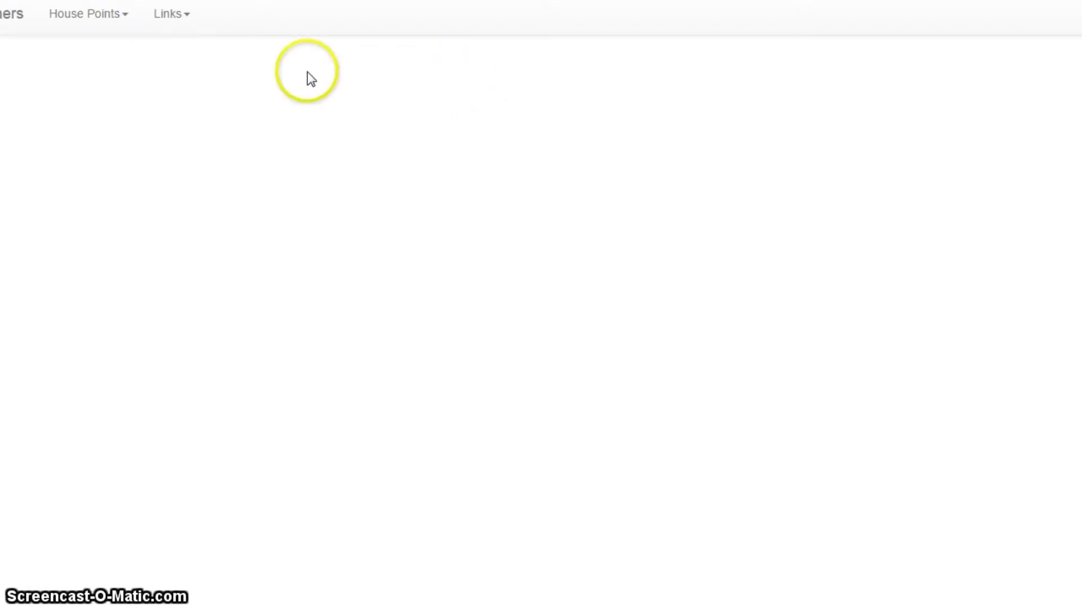
- Open the Total Points page for the houses from the teachers page
click(124, 15)
click(84, 51)
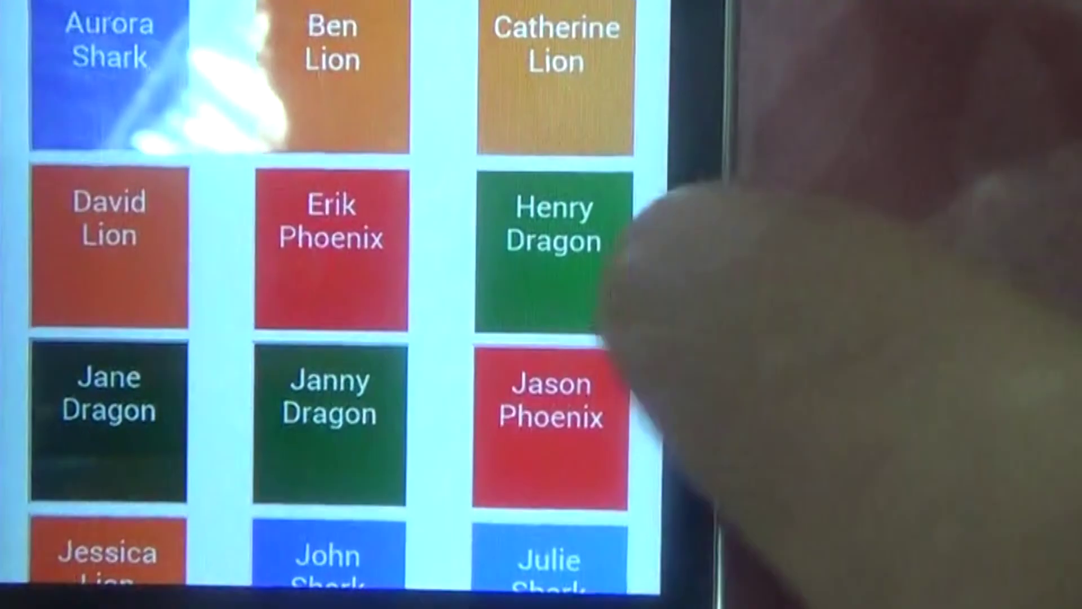
scroll(293, 304, down, 5)
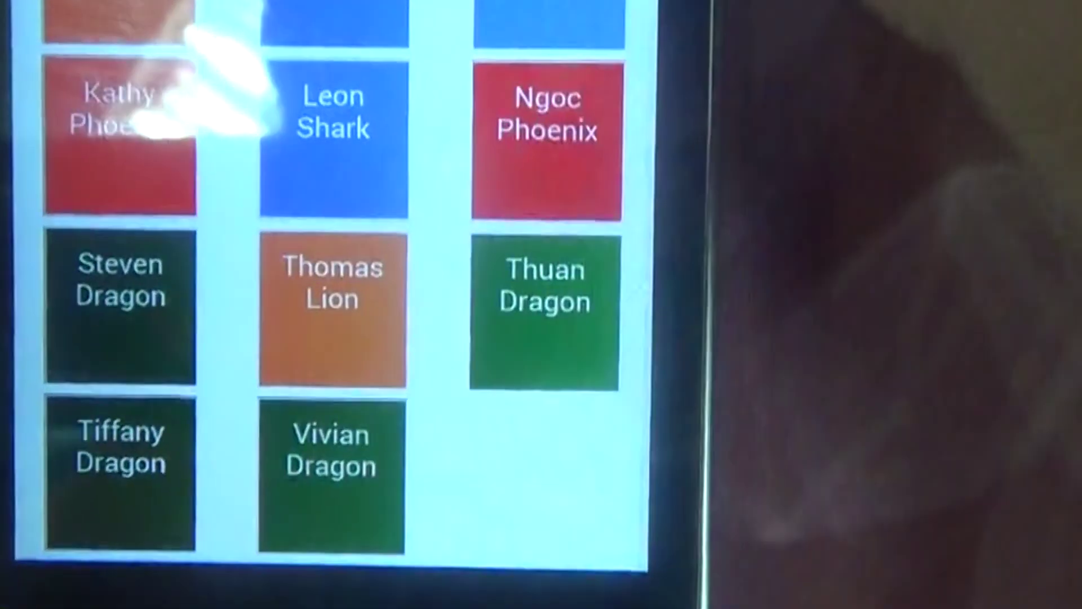
scroll(316, 304, up, 5)
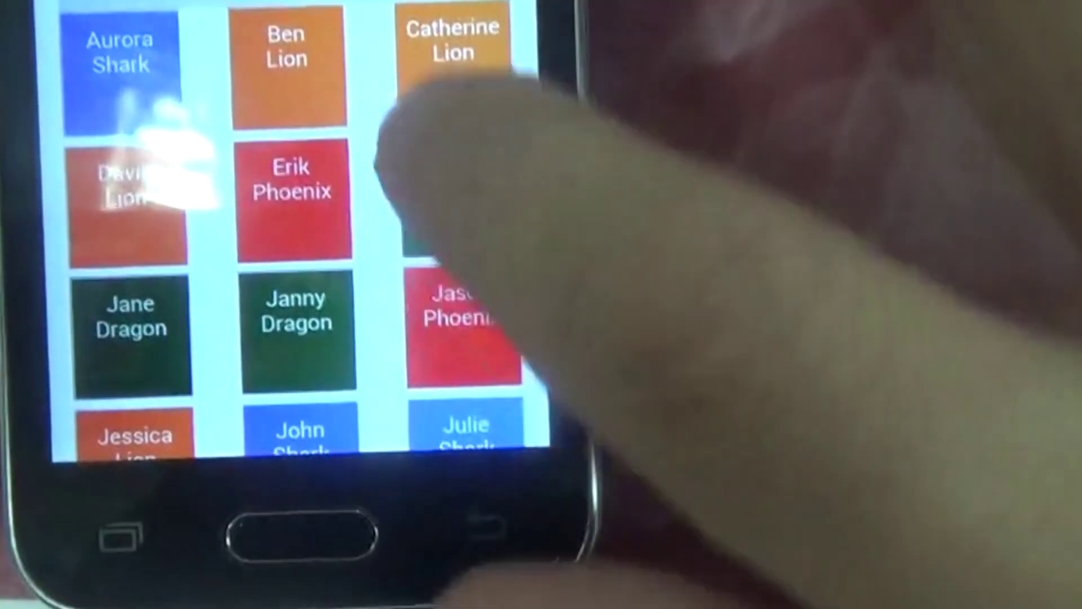
scroll(282, 225, down, 3)
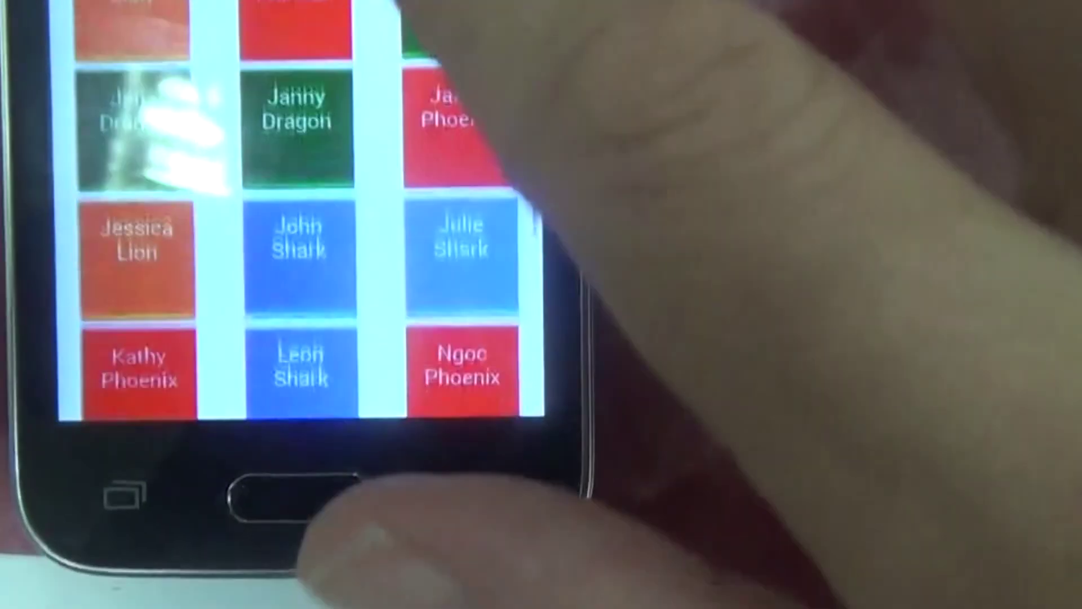
scroll(293, 226, up, 5)
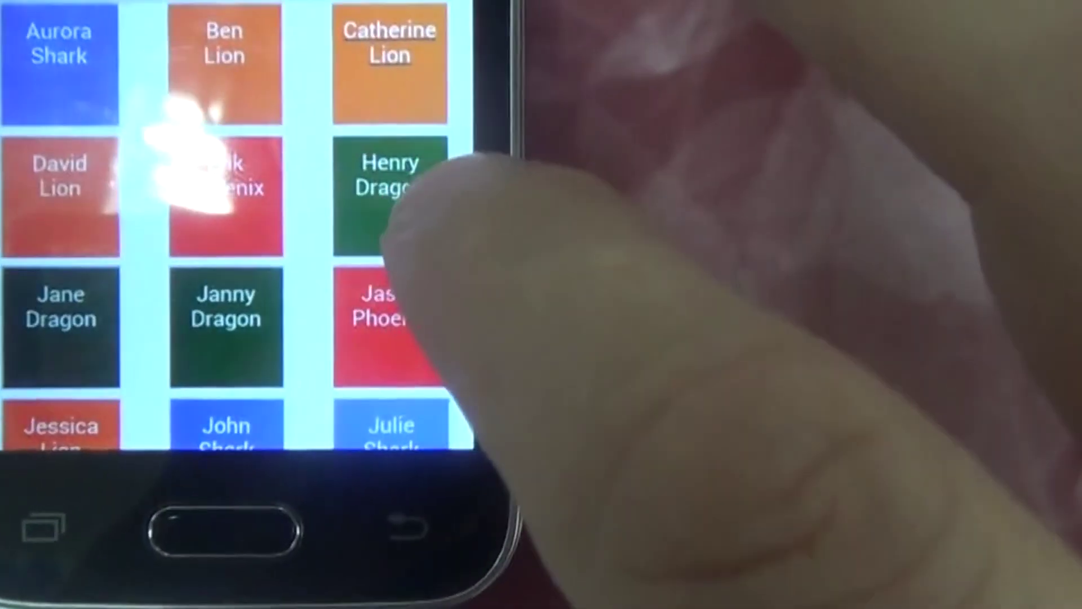
click(390, 62)
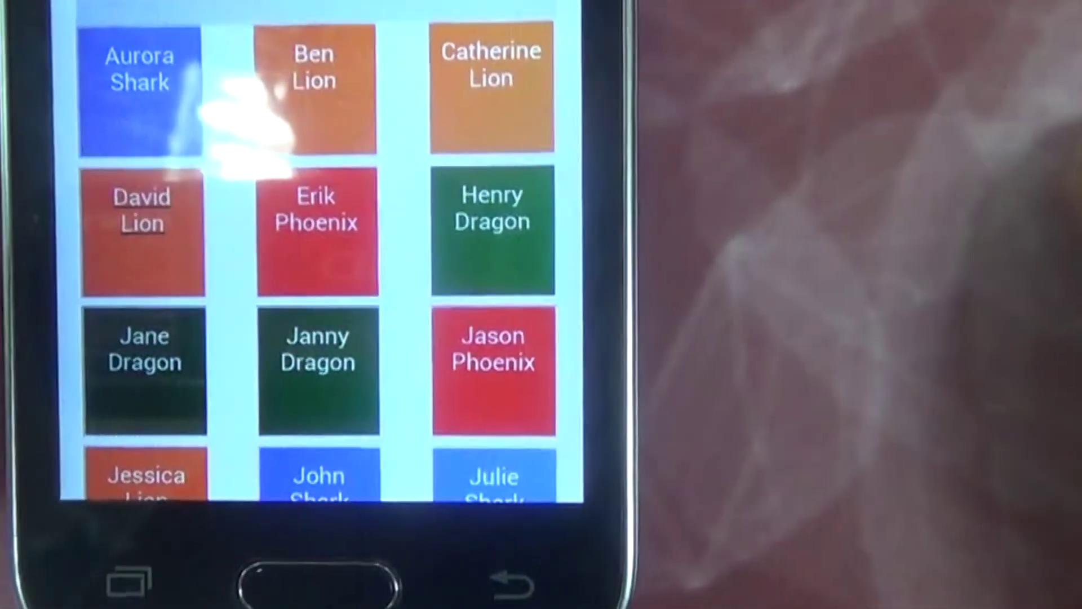
click(142, 231)
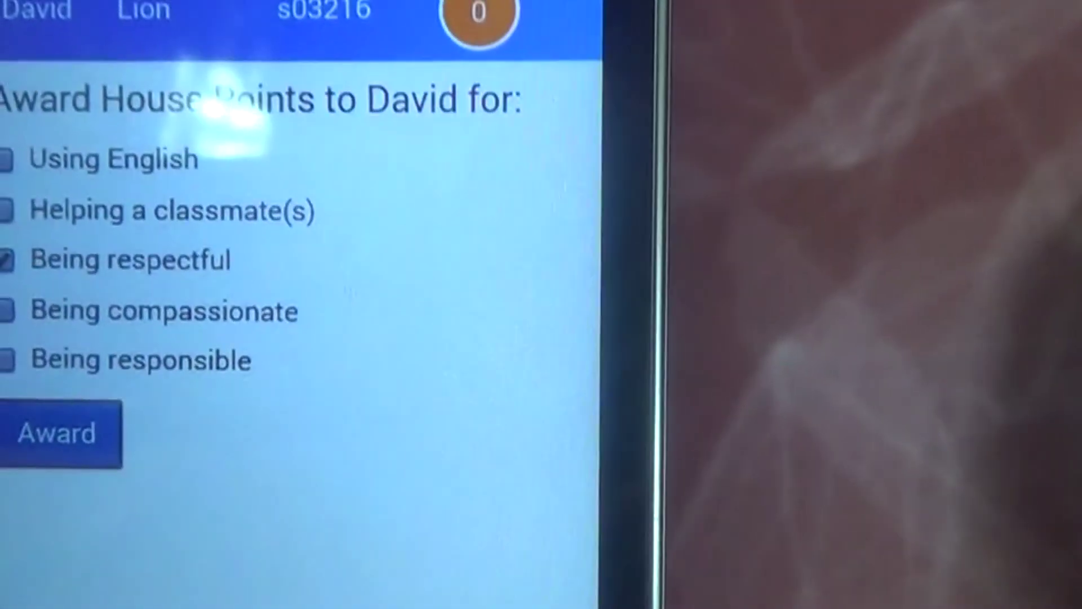
click(57, 433)
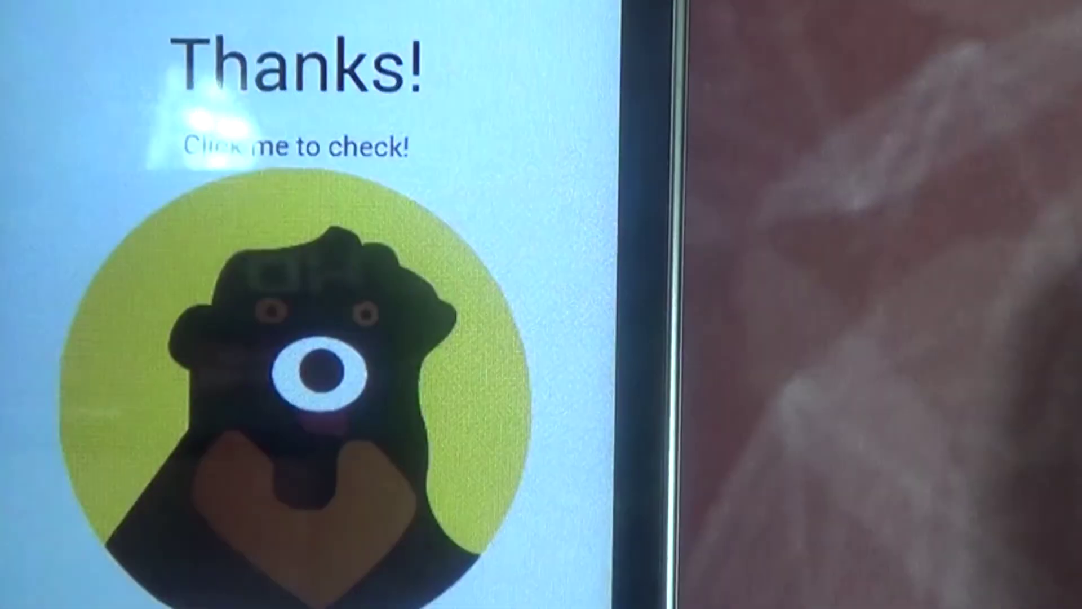